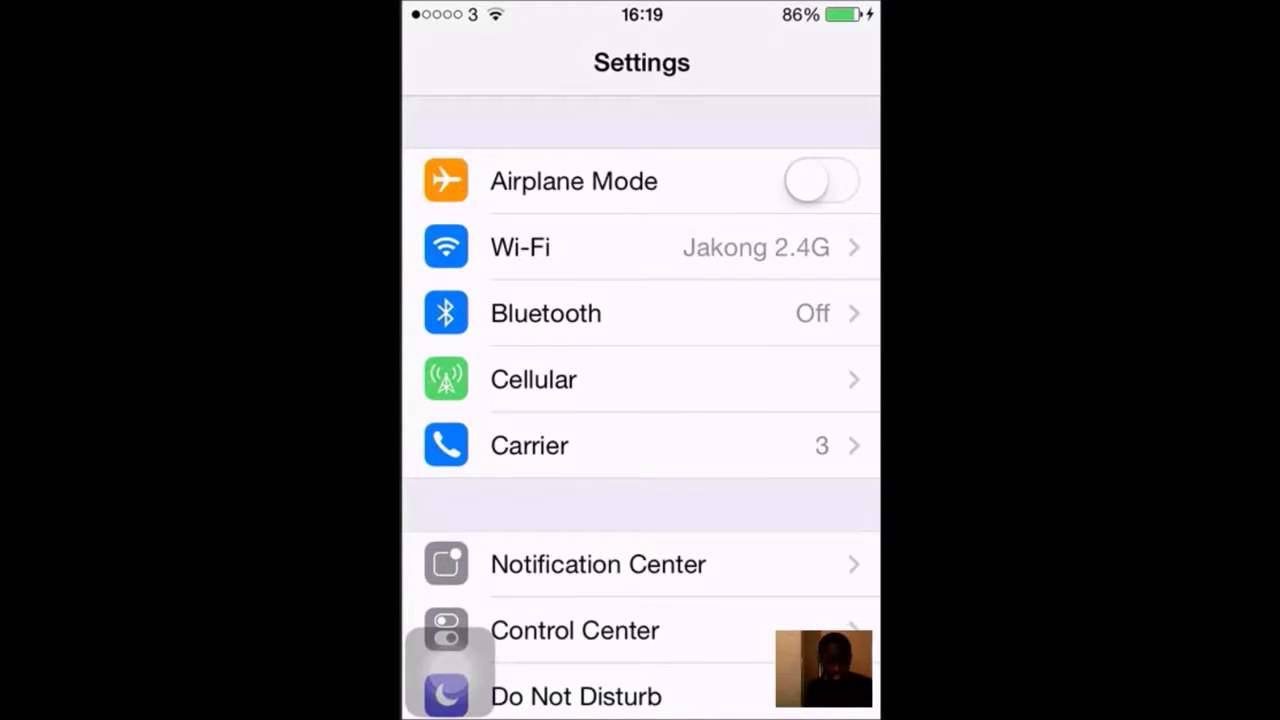
In iOS Settings, go to iCloud and then its Storage & Backup page.
{"action": "scroll", "coordinate": [641, 400], "scroll_direction": "down", "scroll_amount": 5}
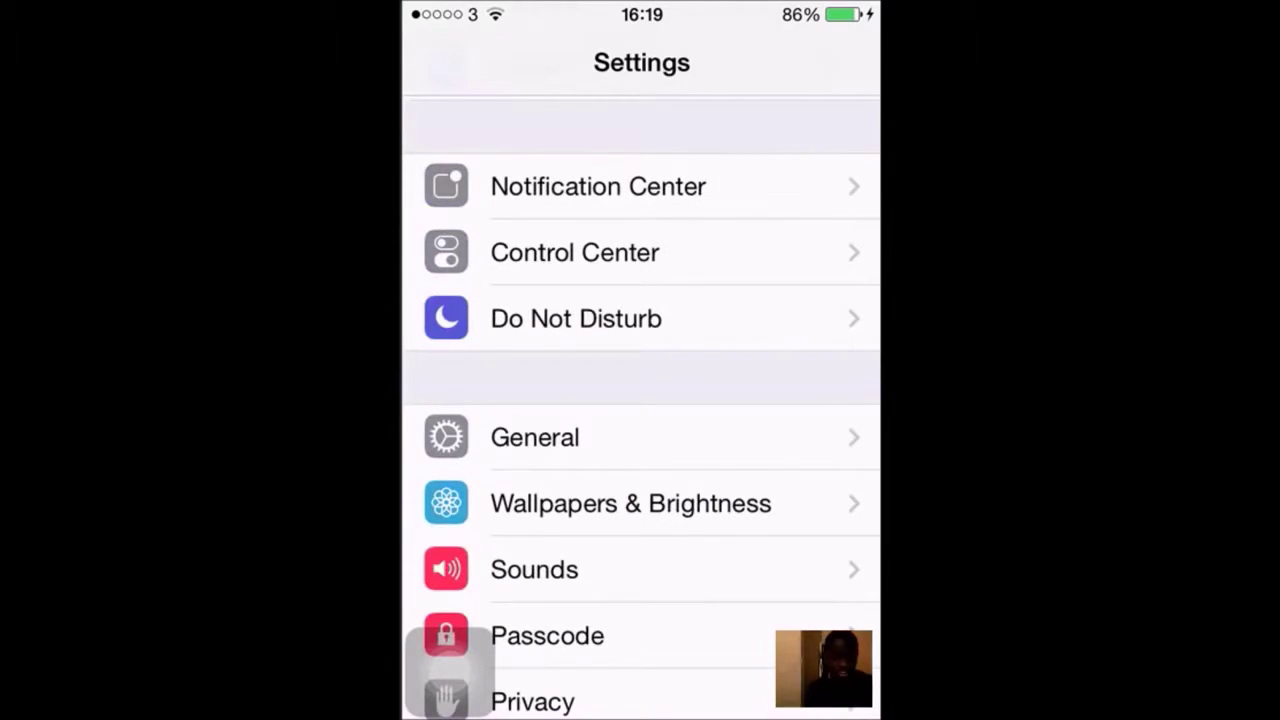
{"action": "scroll", "coordinate": [641, 400], "scroll_direction": "down", "scroll_amount": 8}
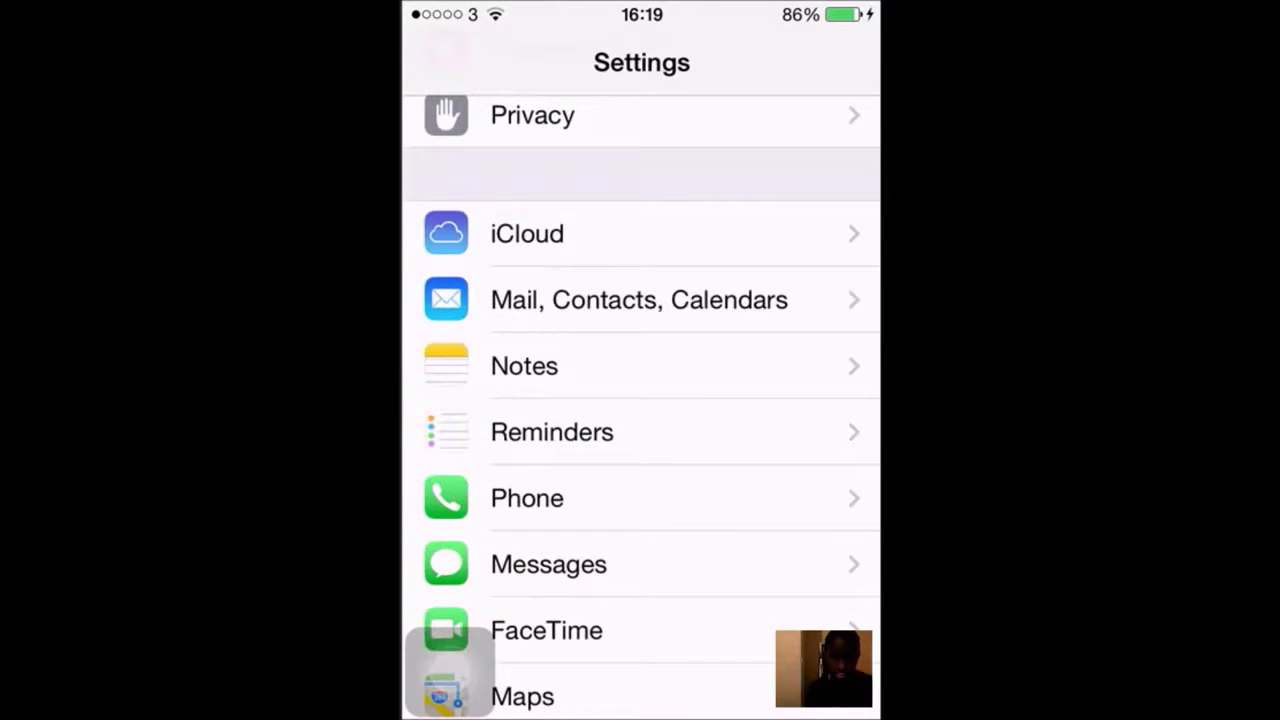
{"action": "left_click", "coordinate": [527, 233]}
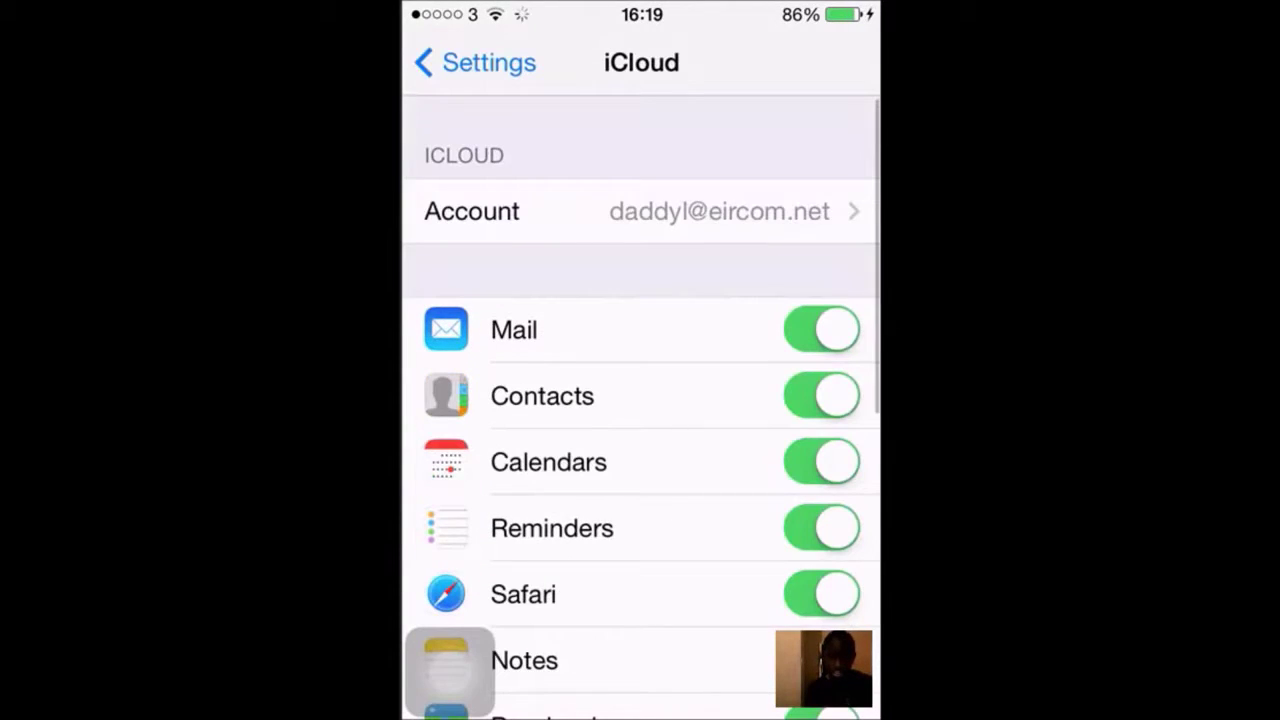
{"action": "scroll", "coordinate": [641, 400], "scroll_direction": "down", "scroll_amount": 9}
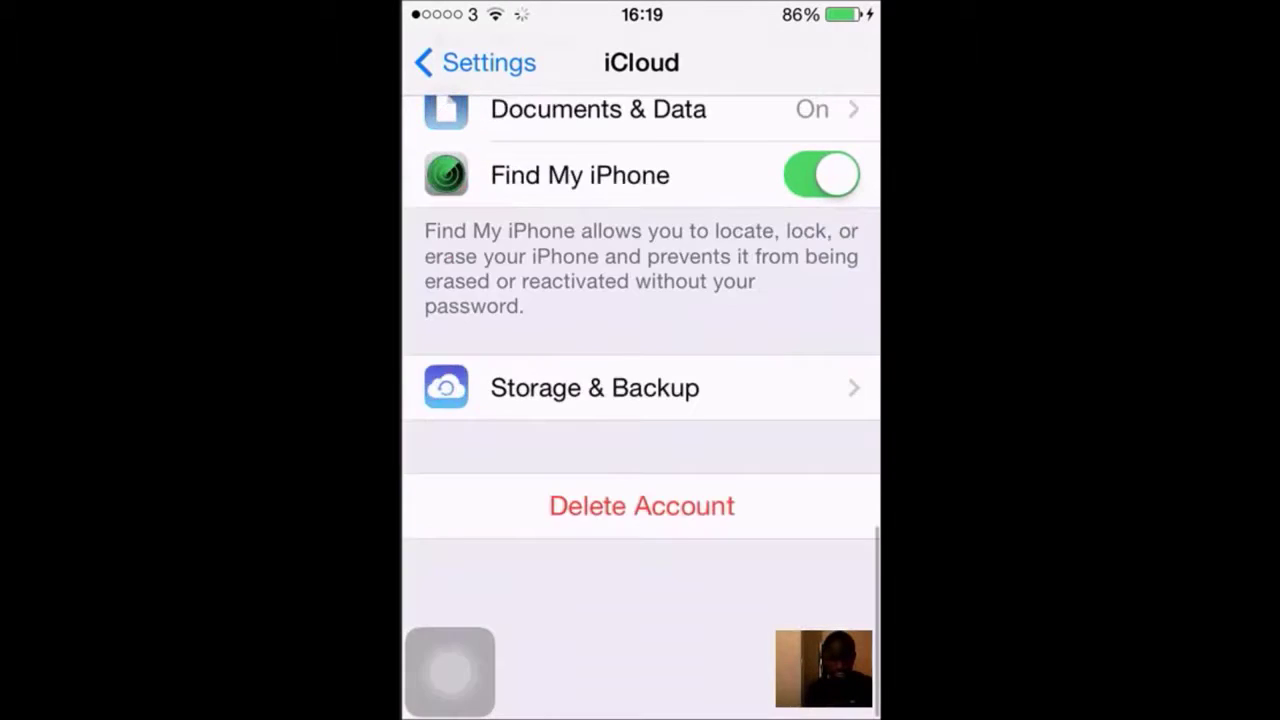
{"action": "left_click", "coordinate": [595, 512]}
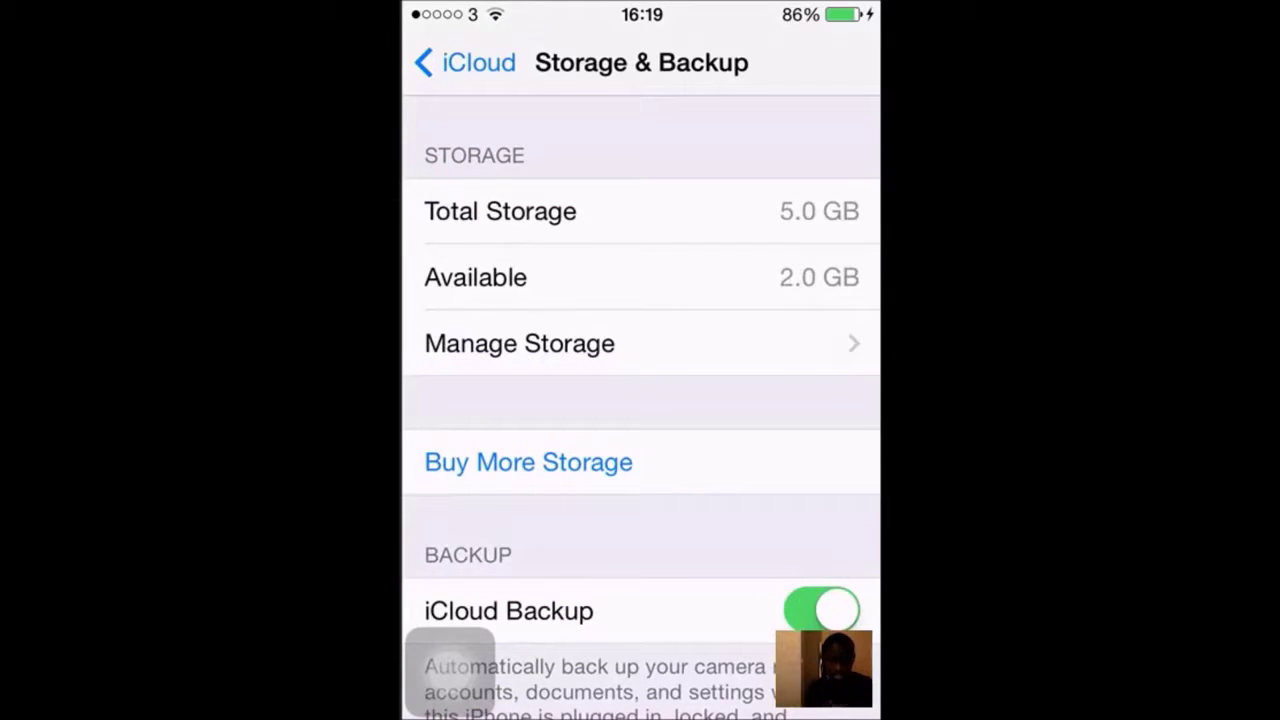
Start an immediate iCloud backup with Back Up Now on the Storage & Backup page.
{"action": "scroll", "coordinate": [640, 400], "scroll_direction": "down", "scroll_amount": 3}
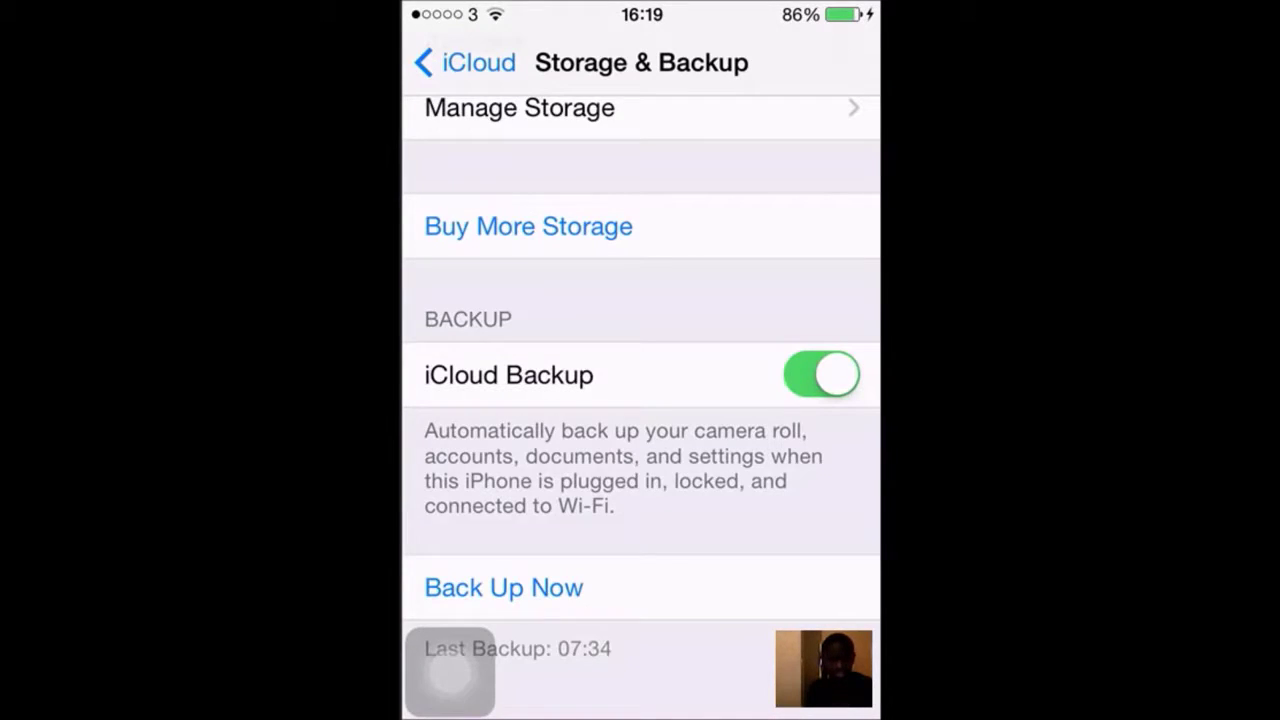
{"action": "scroll", "coordinate": [640, 404], "scroll_direction": "up", "scroll_amount": 1}
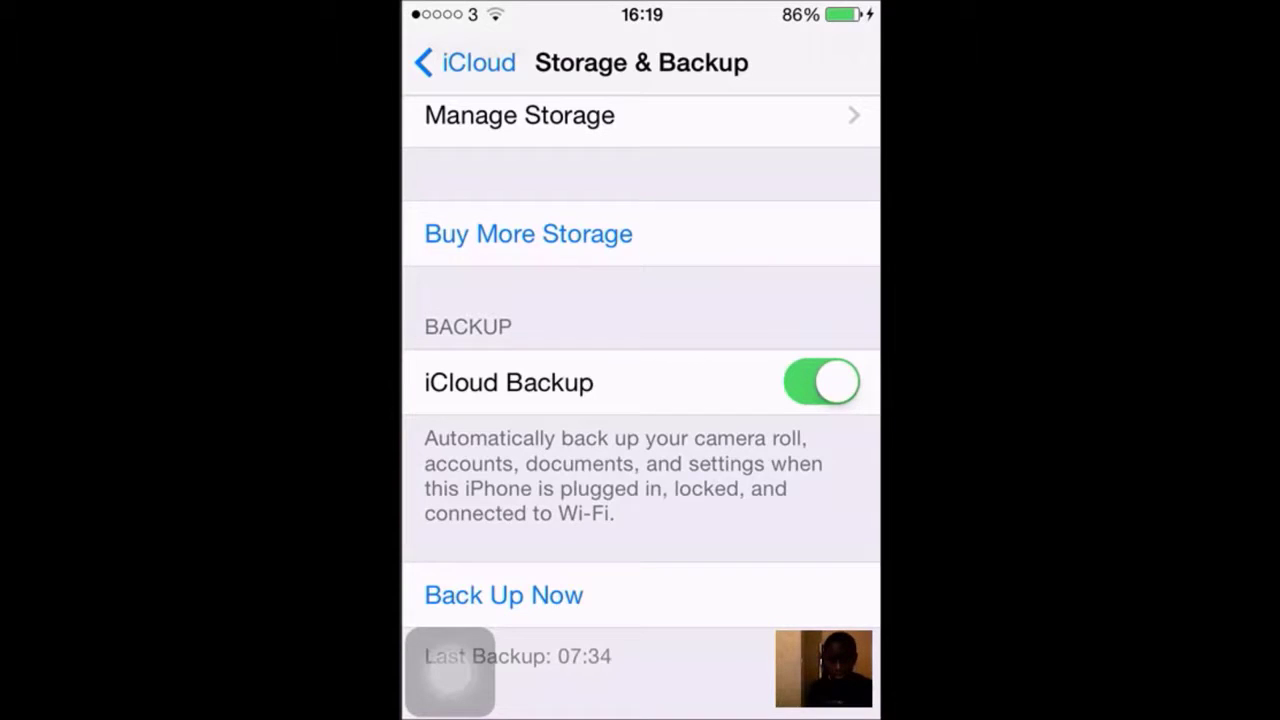
{"action": "left_click", "coordinate": [503, 595]}
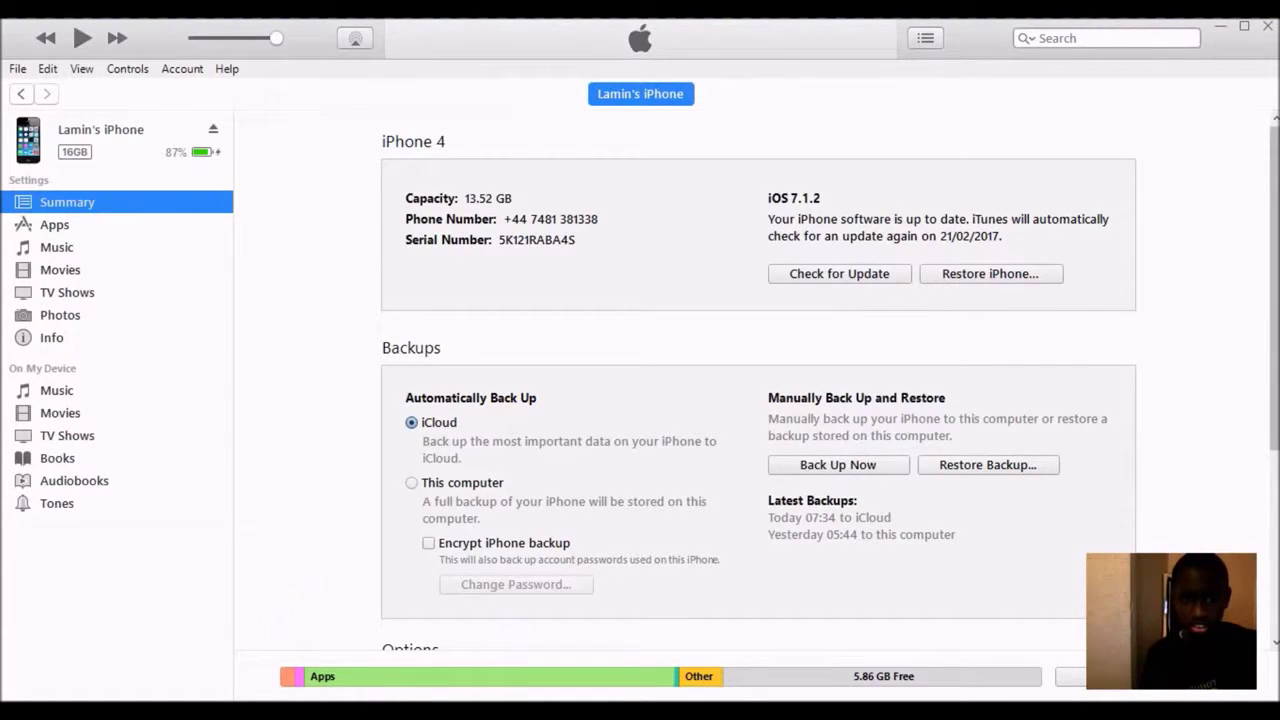
Cycle the iPhone's info lines to show the model identifier, IMEI and ICCID.
{"action": "left_click", "coordinate": [450, 240]}
{"action": "left_click", "coordinate": [450, 240]}
{"action": "left_click", "coordinate": [450, 240]}
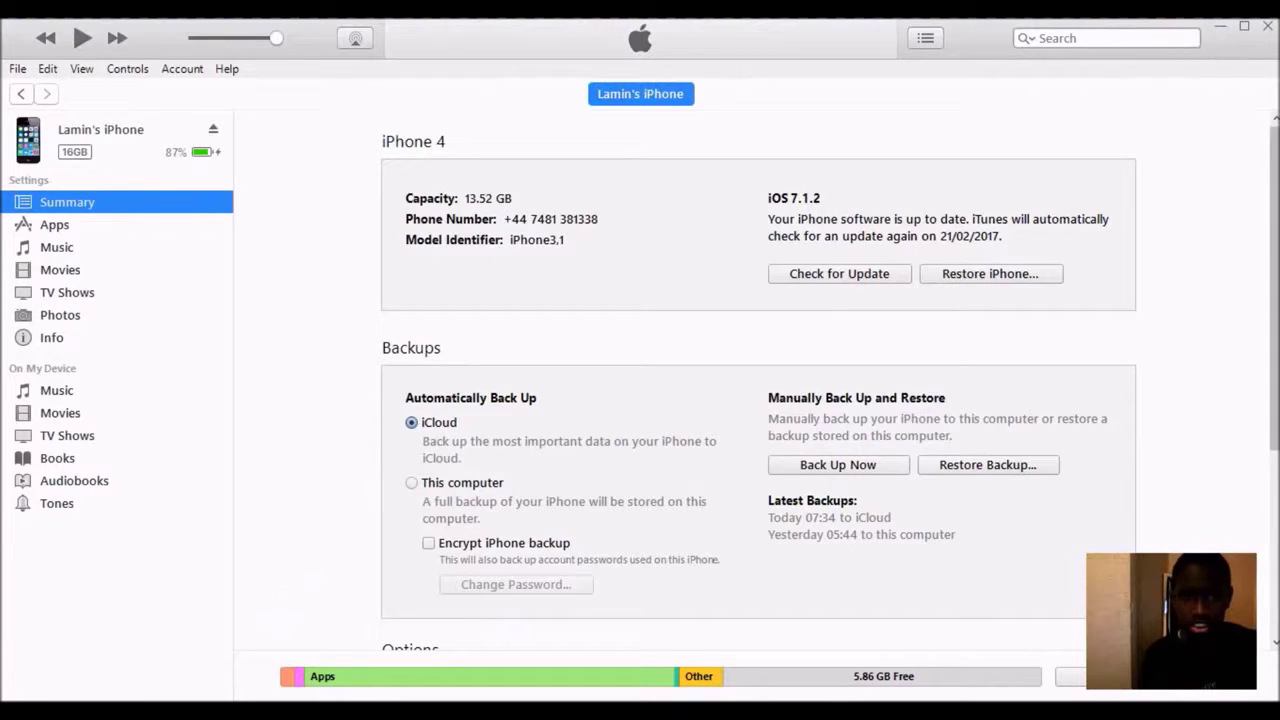
{"action": "left_click", "coordinate": [450, 218]}
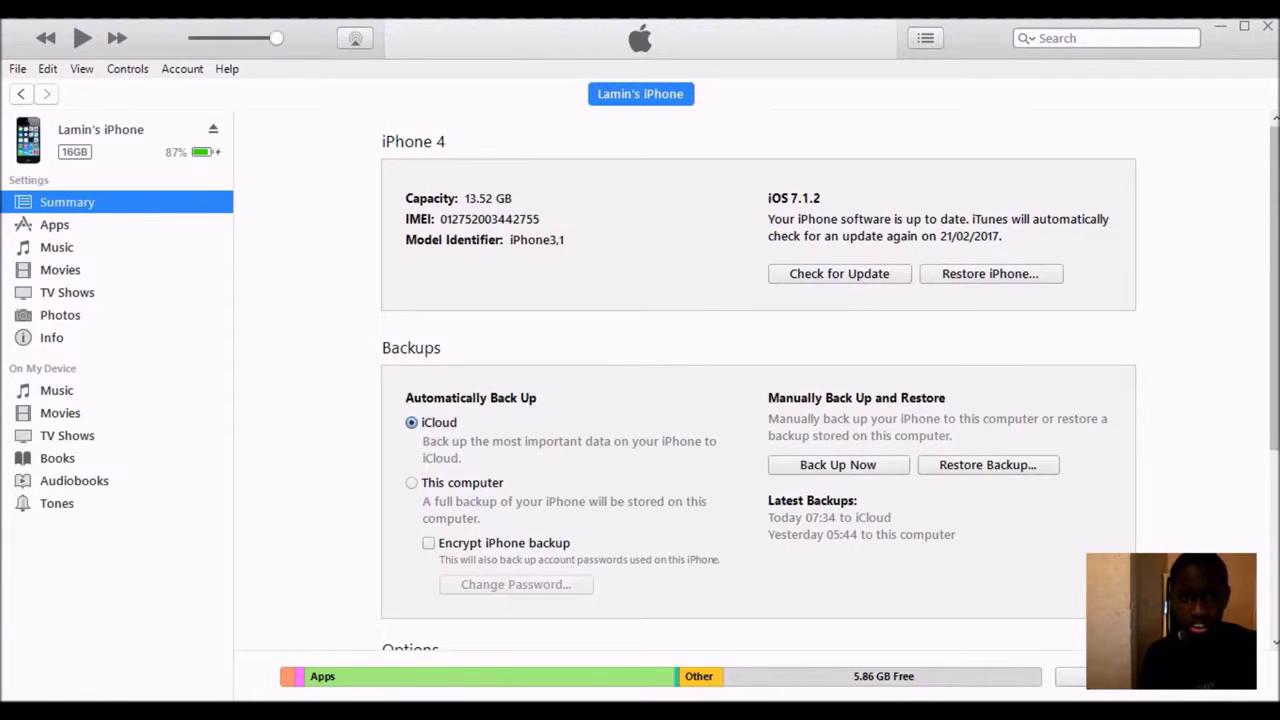
{"action": "left_click", "coordinate": [450, 218]}
{"action": "left_click", "coordinate": [450, 218]}
{"action": "left_click", "coordinate": [450, 218]}
{"action": "left_click", "coordinate": [450, 218]}
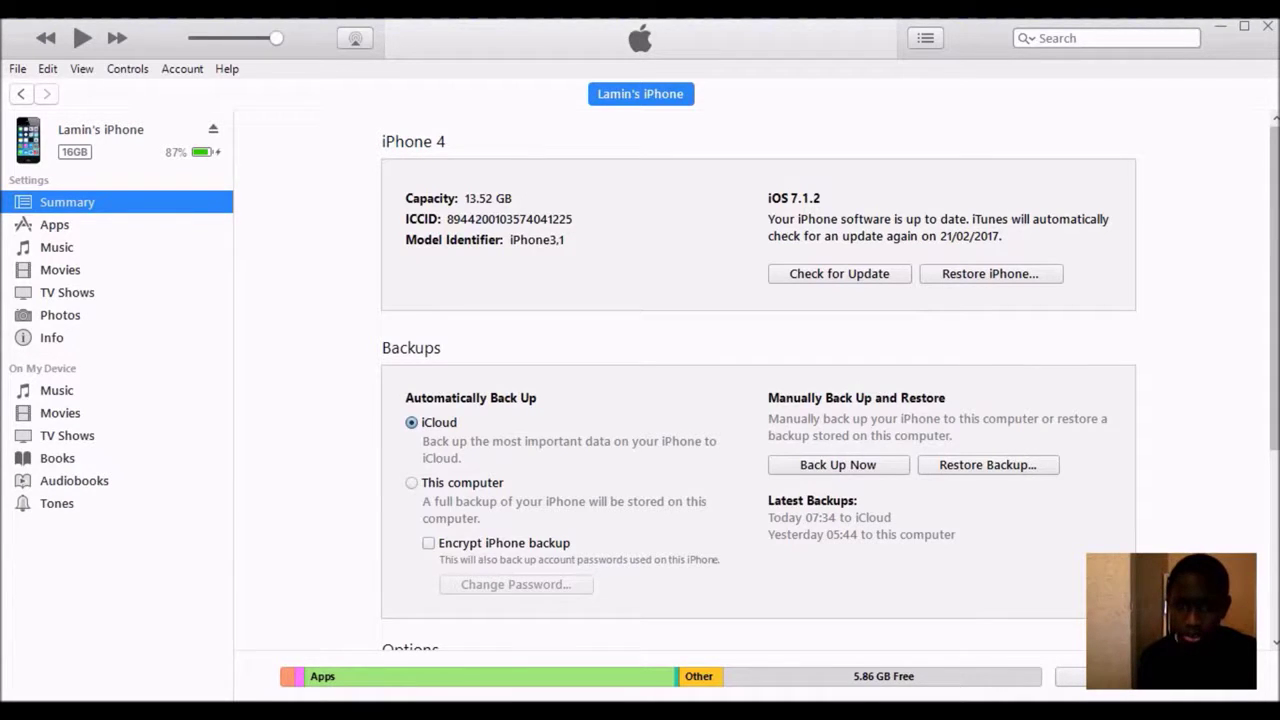
Back up the iPhone to this computer, choosing not to back up missing apps.
{"action": "left_click", "coordinate": [838, 464]}
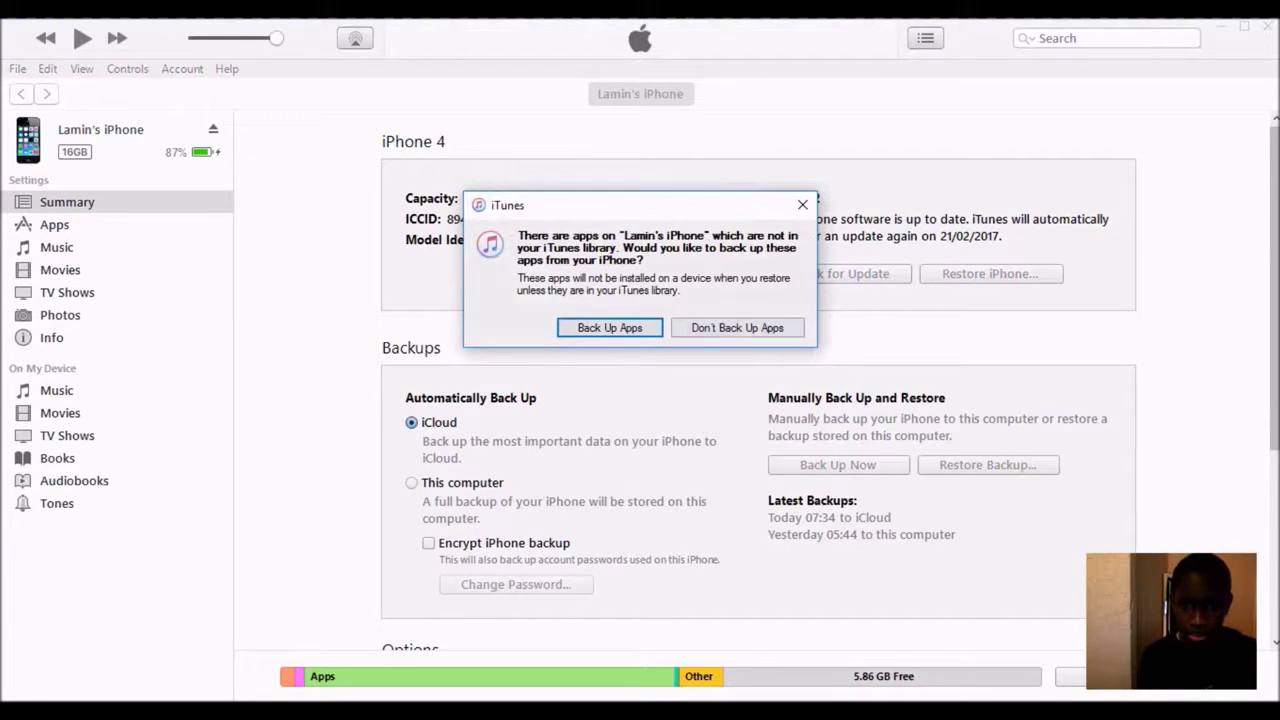
{"action": "key", "text": "Tab"}
{"action": "key", "text": "Return"}
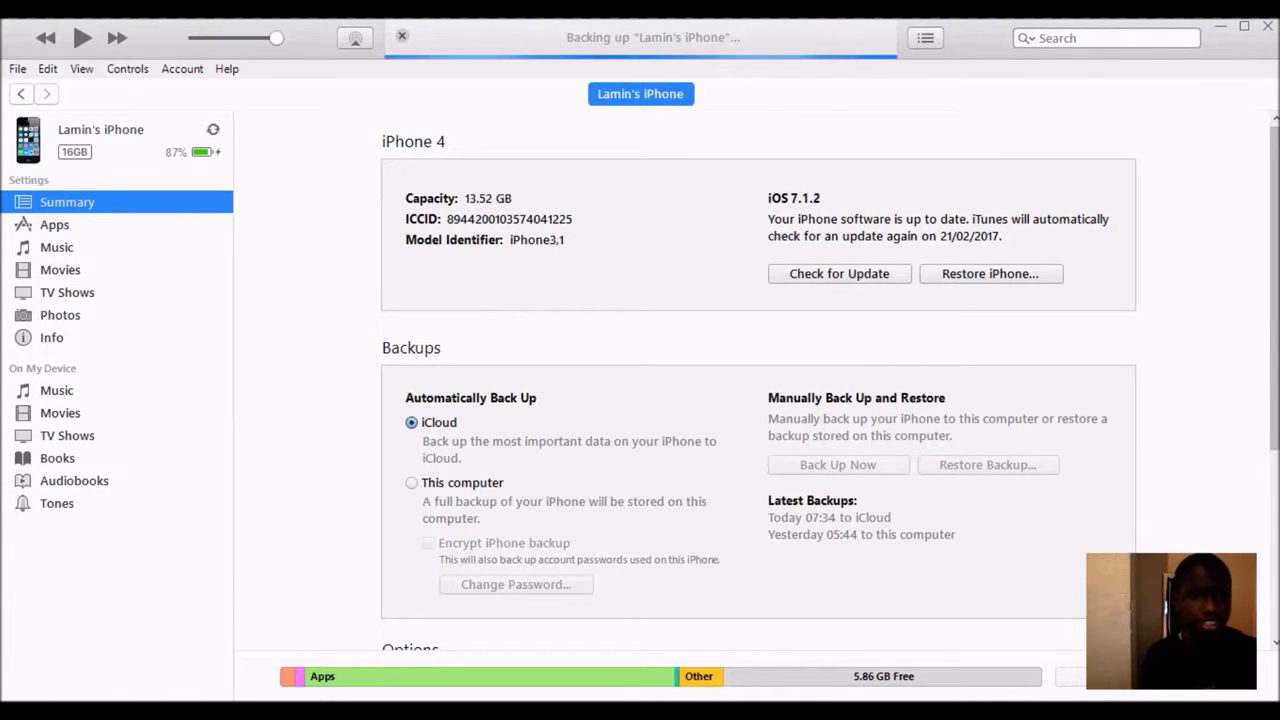
Browse the iTunes menus looking for the Preferences command.
{"action": "left_click", "coordinate": [182, 68]}
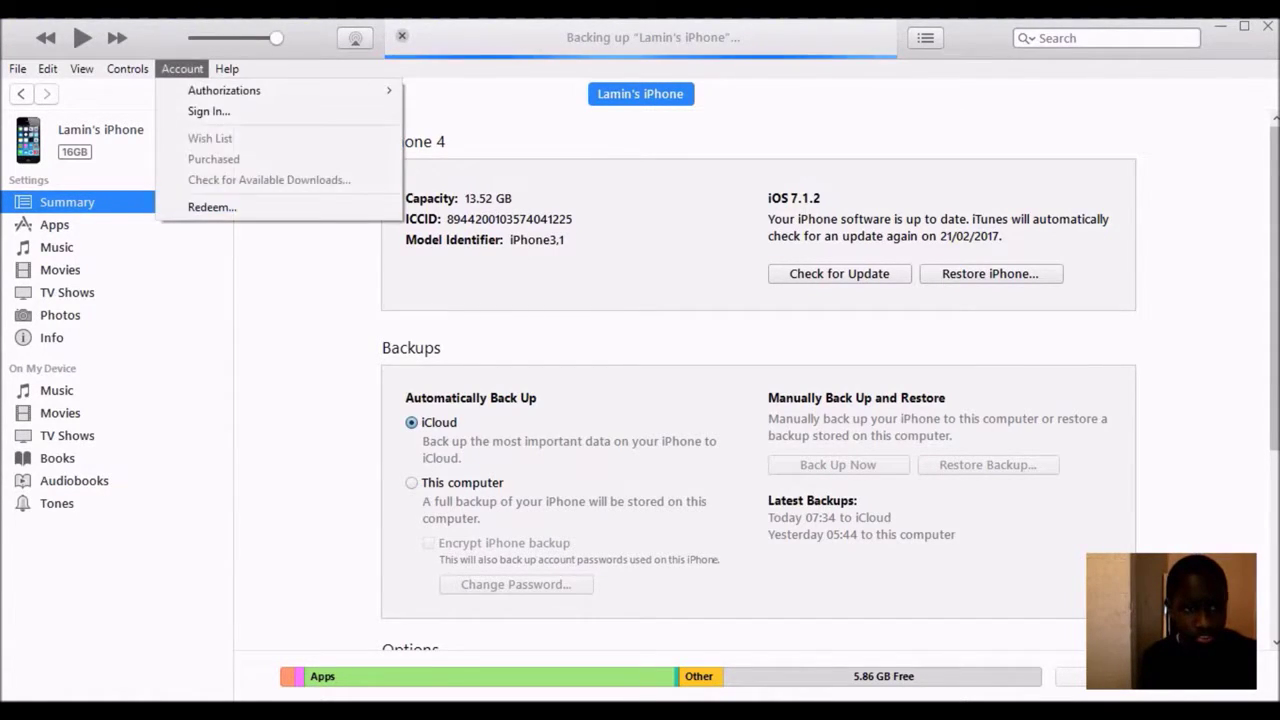
{"action": "left_click", "coordinate": [182, 68]}
{"action": "left_click", "coordinate": [18, 68]}
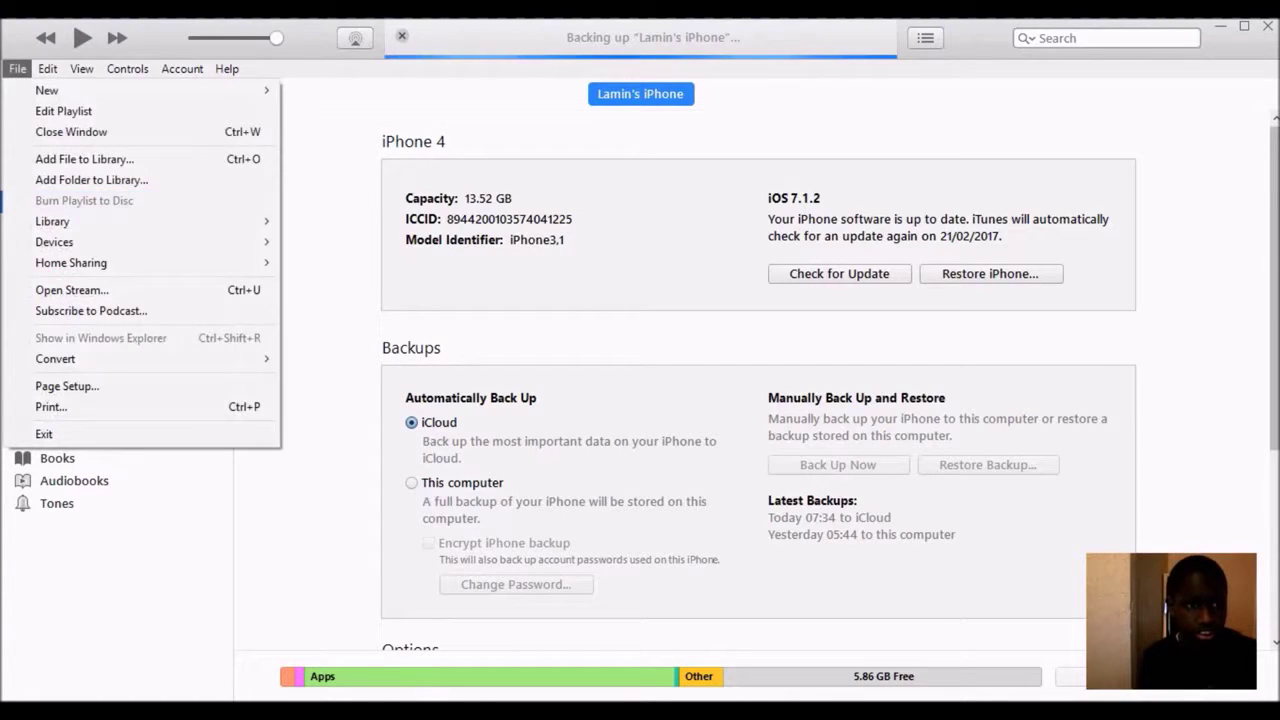
{"action": "left_click", "coordinate": [47, 68]}
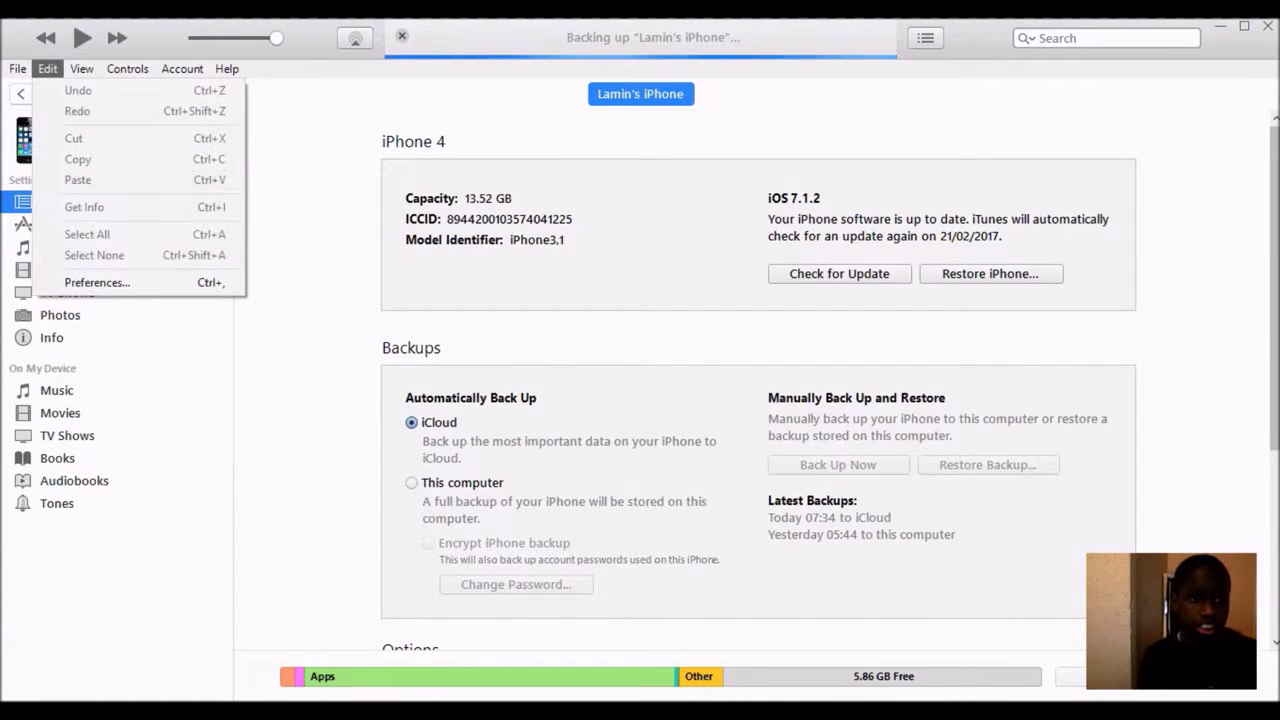
In the Devices preferences, select the three older January backups.
{"action": "left_click", "coordinate": [97, 282]}
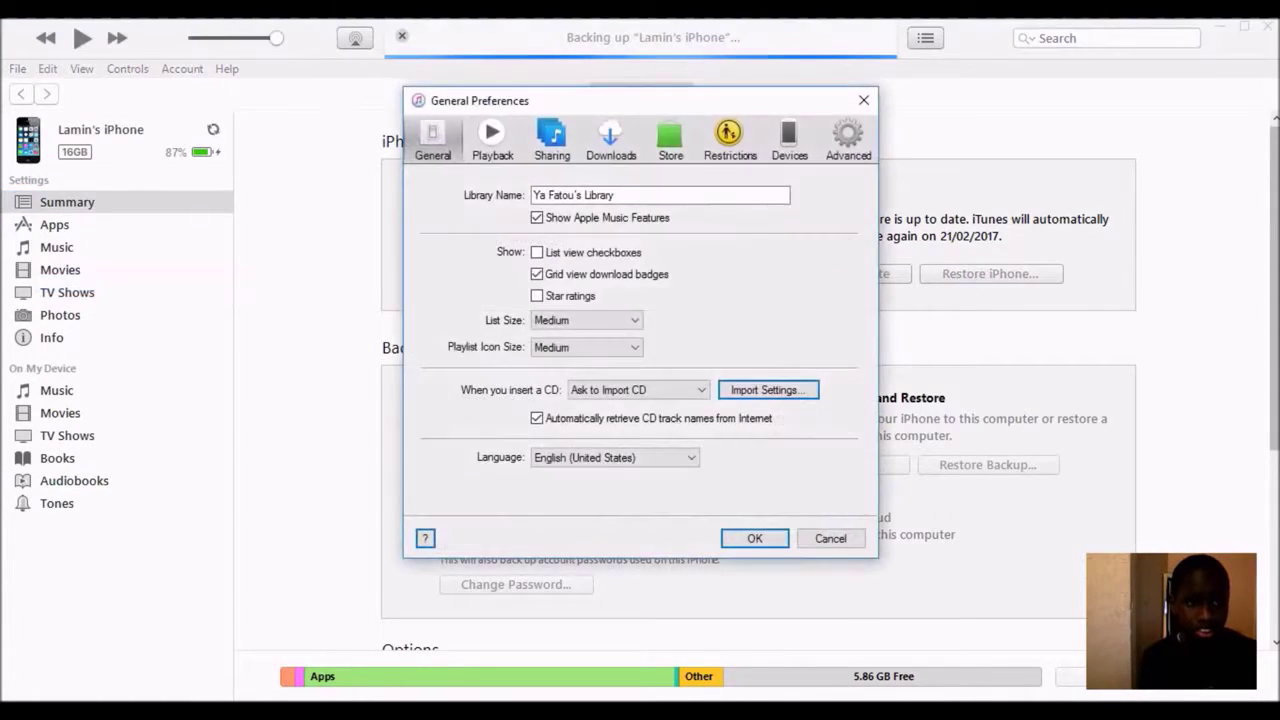
{"action": "left_click", "coordinate": [789, 140]}
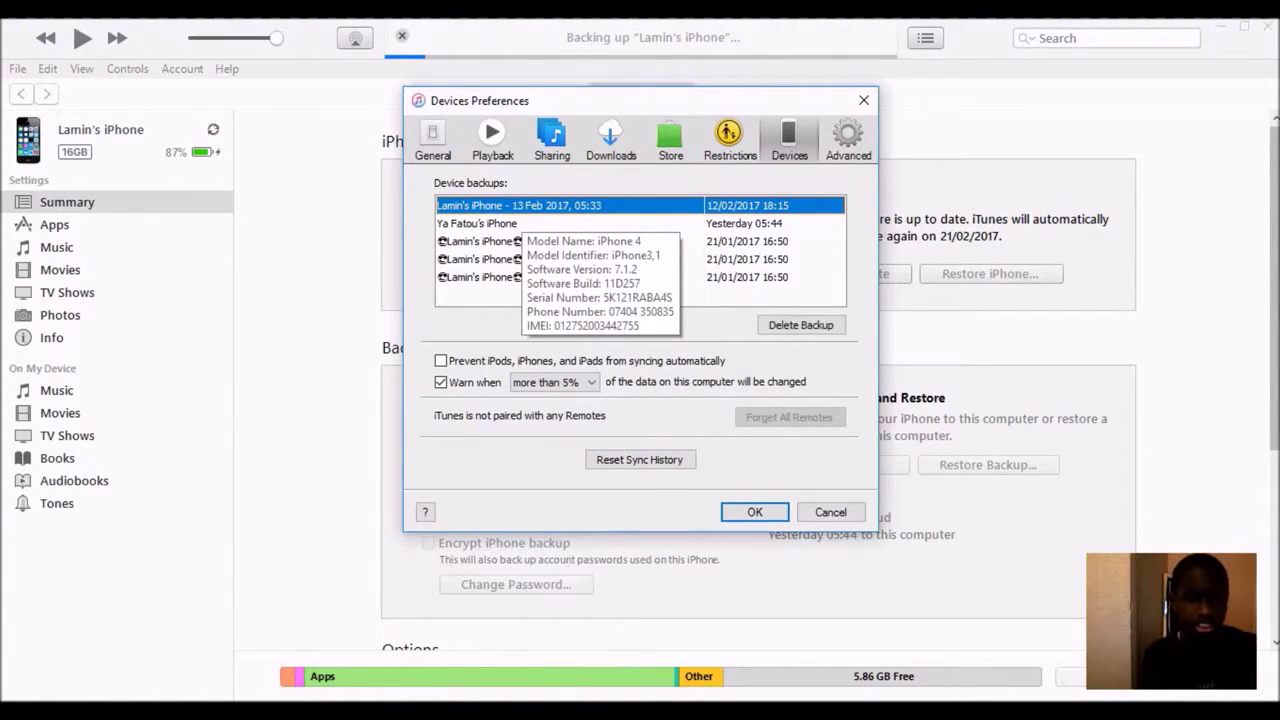
{"action": "left_click", "coordinate": [477, 223], "text": "ctrl"}
{"action": "left_click", "coordinate": [530, 241], "text": "ctrl"}
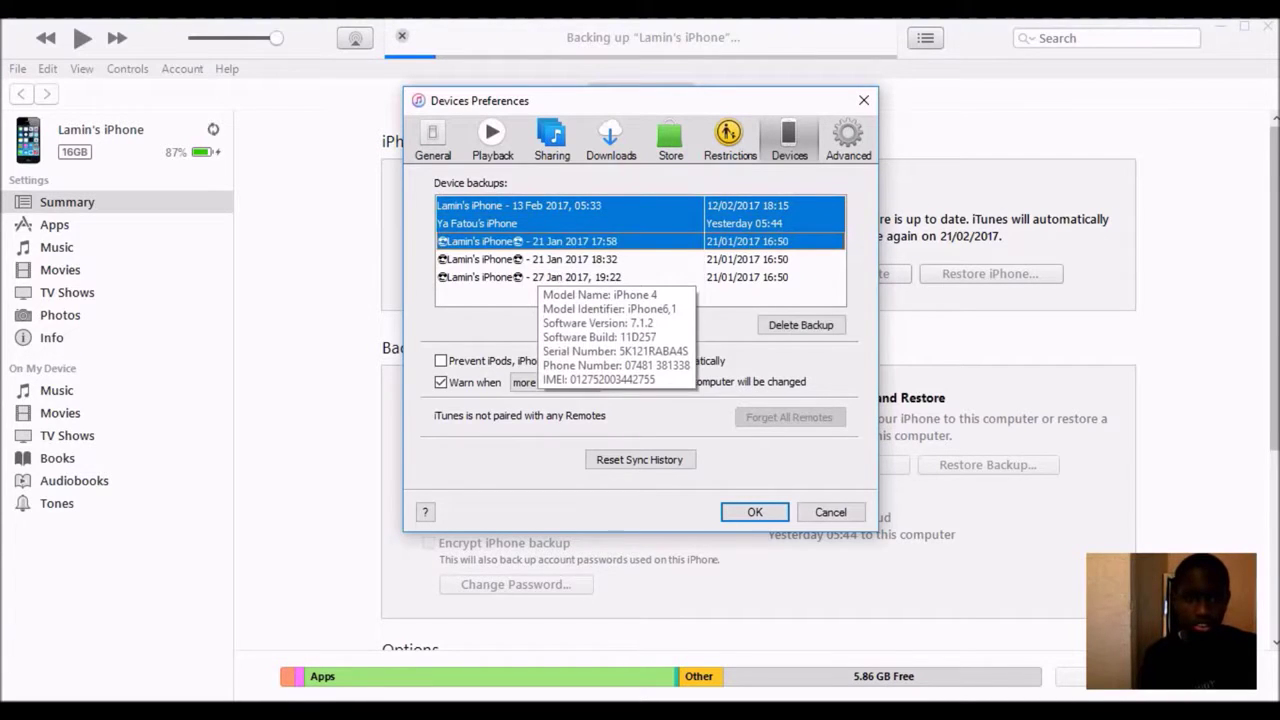
{"action": "left_click", "coordinate": [530, 277], "text": "shift"}
Delete the three January backups and the remaining two, reset sync history, and confirm.
{"action": "left_click", "coordinate": [800, 325]}
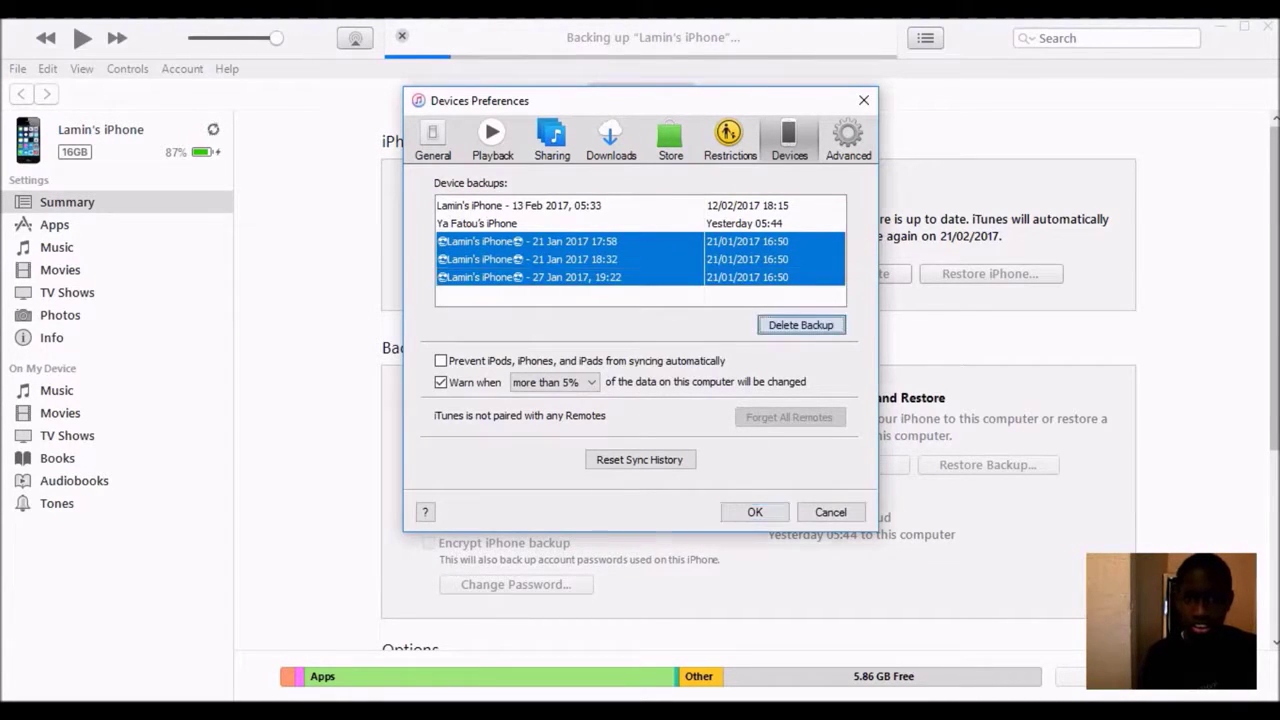
{"action": "key", "text": "Return"}
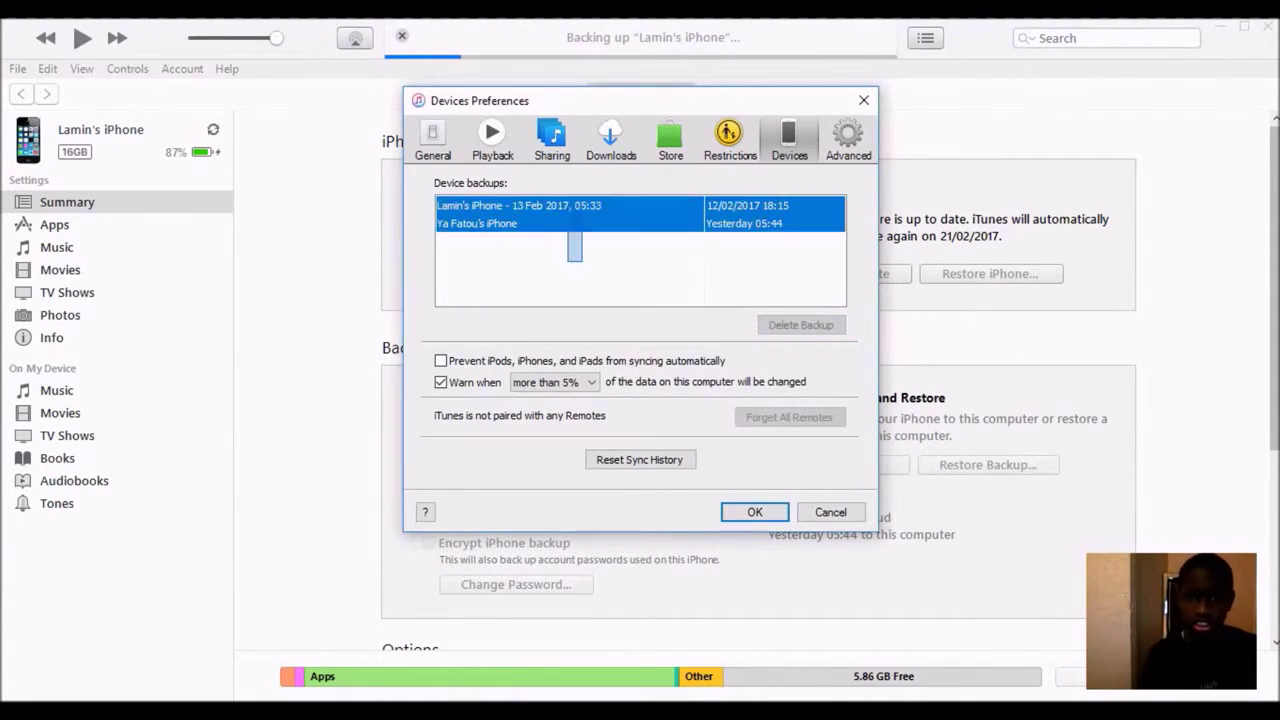
{"action": "left_click", "coordinate": [800, 325]}
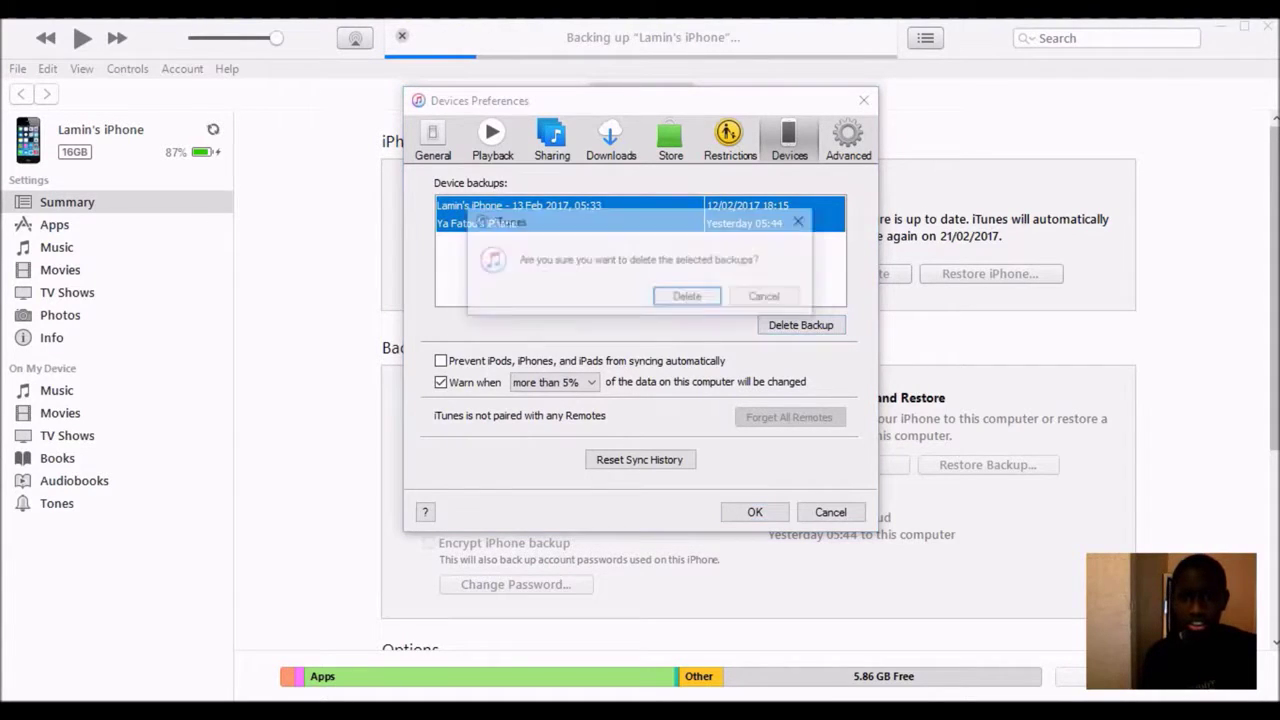
{"action": "key", "text": "Return"}
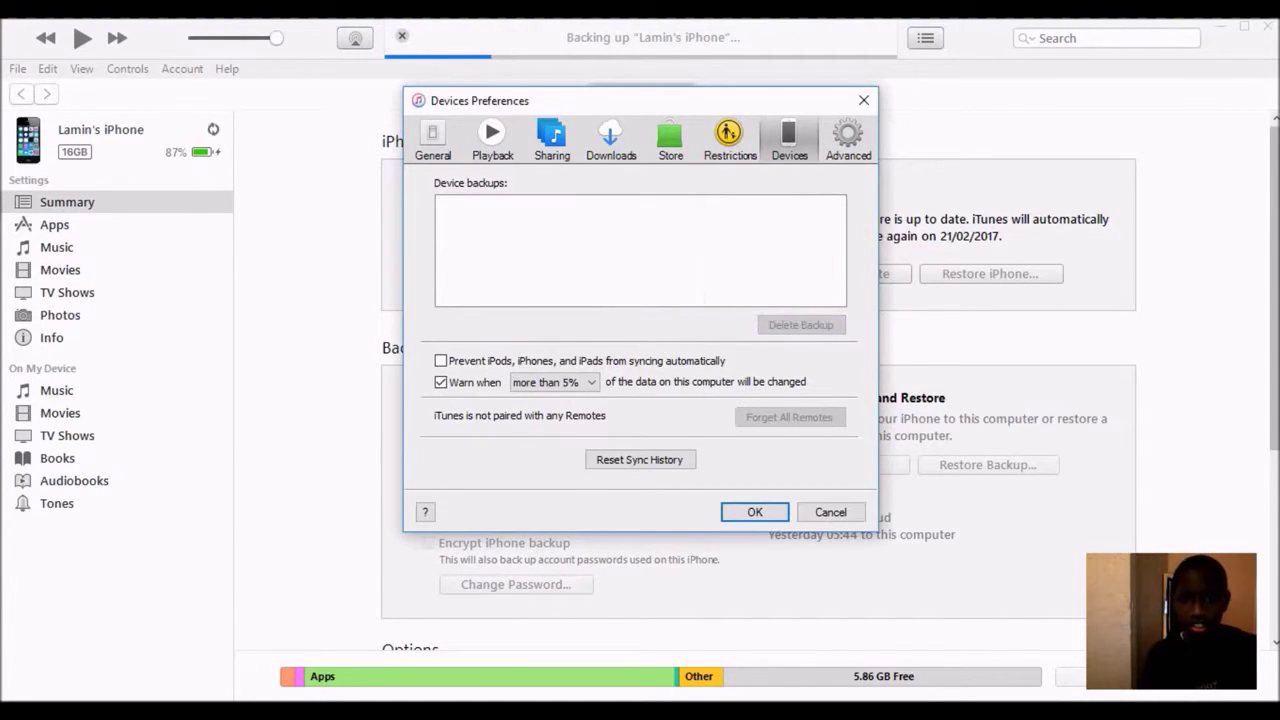
{"action": "left_click", "coordinate": [640, 459]}
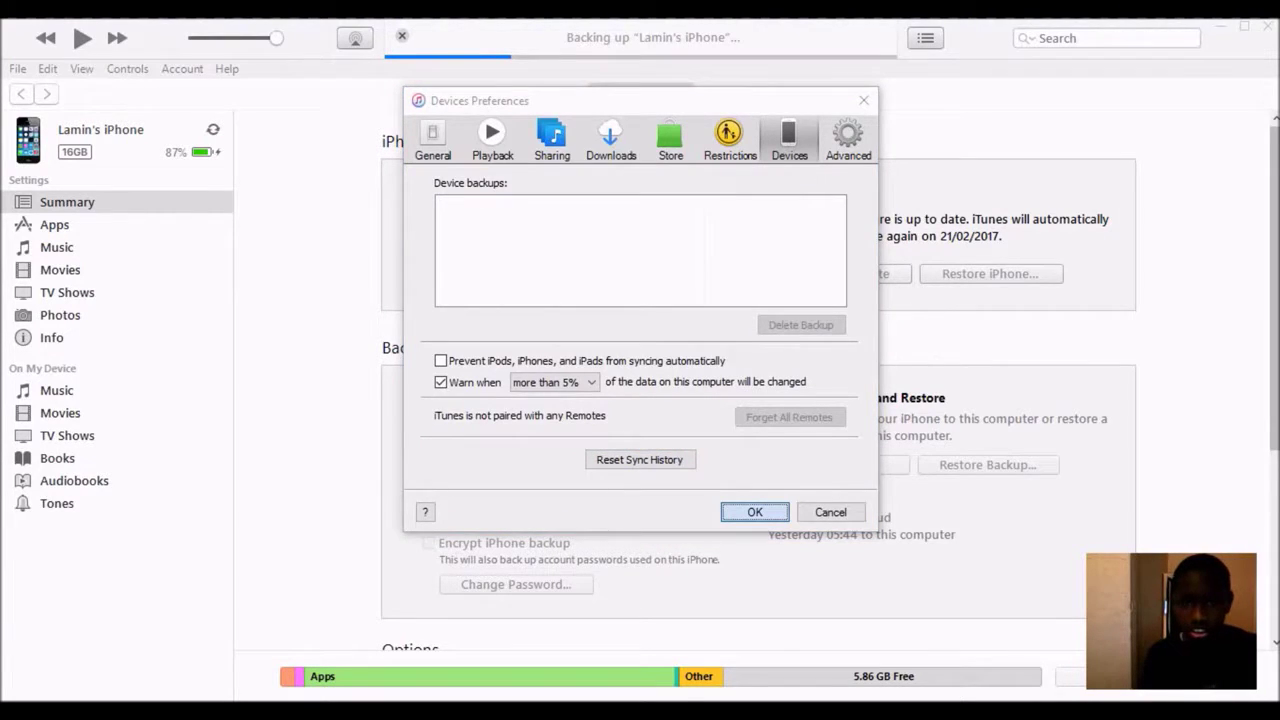
{"action": "key", "text": "Return"}
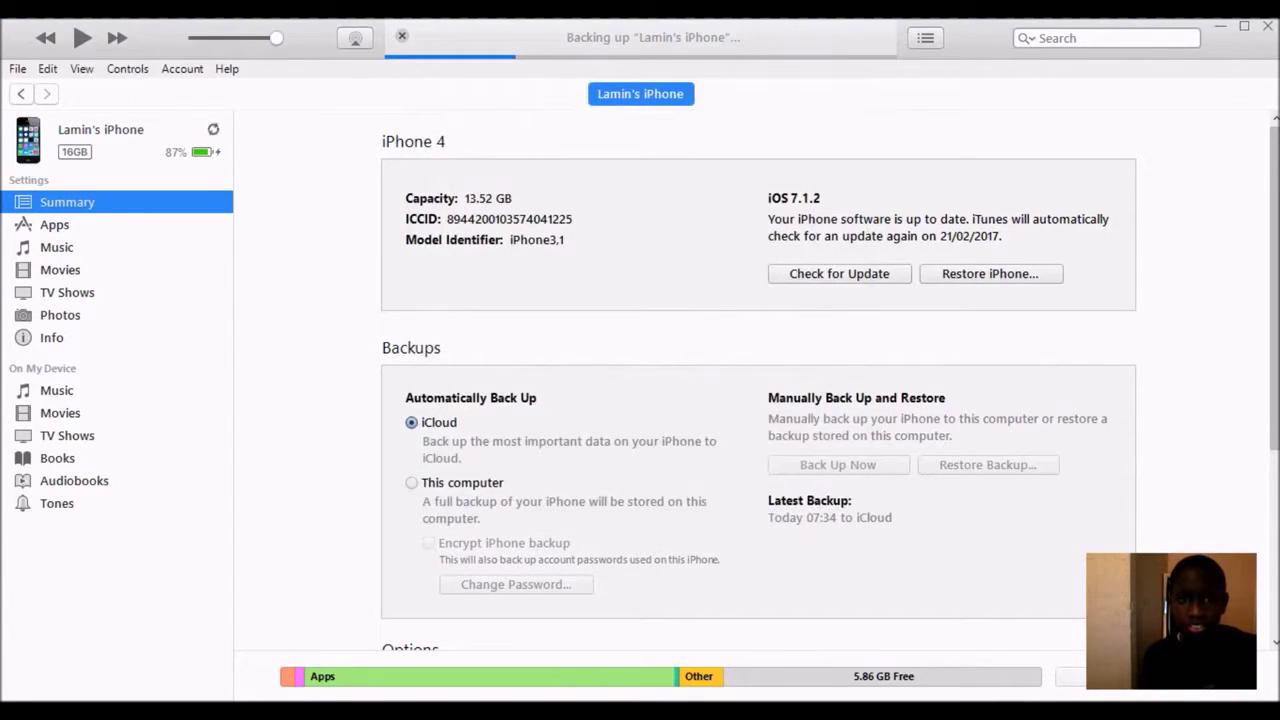